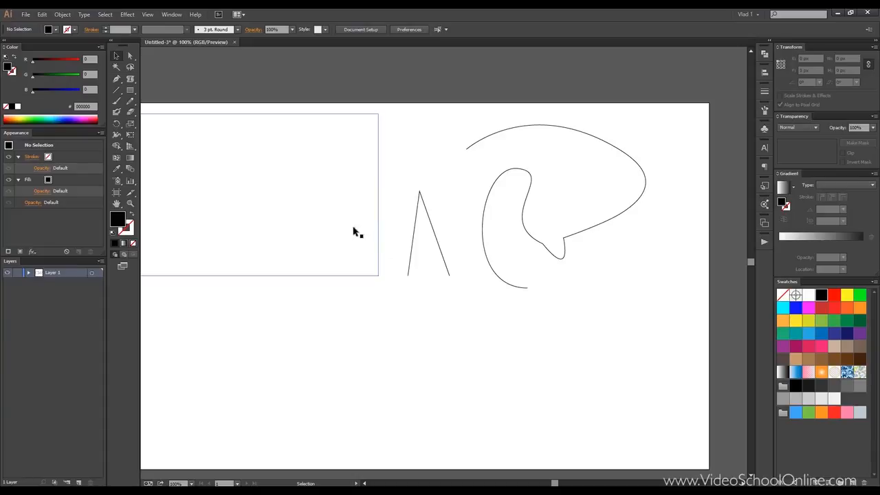
Paint two long wavy freehand strokes across the empty lower half of the artboard with the Paintbrush tool
drag(329, 227, 353, 212)
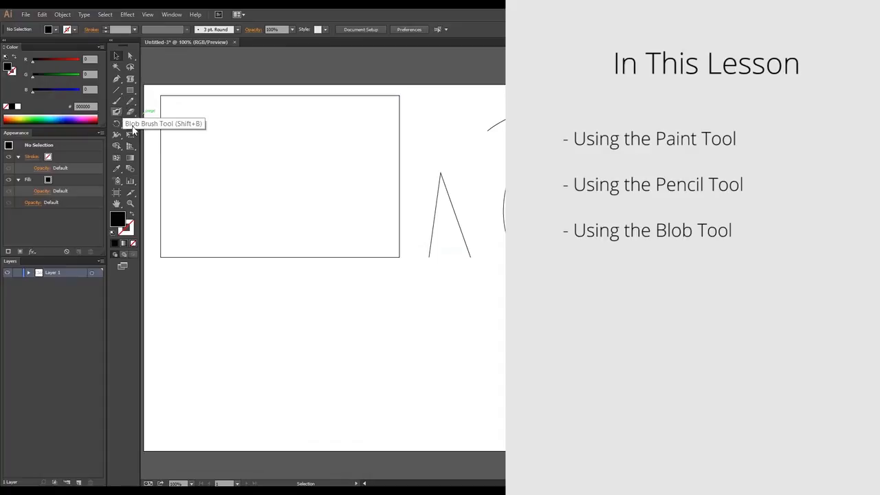
click(117, 112)
drag(265, 200, 266, 181)
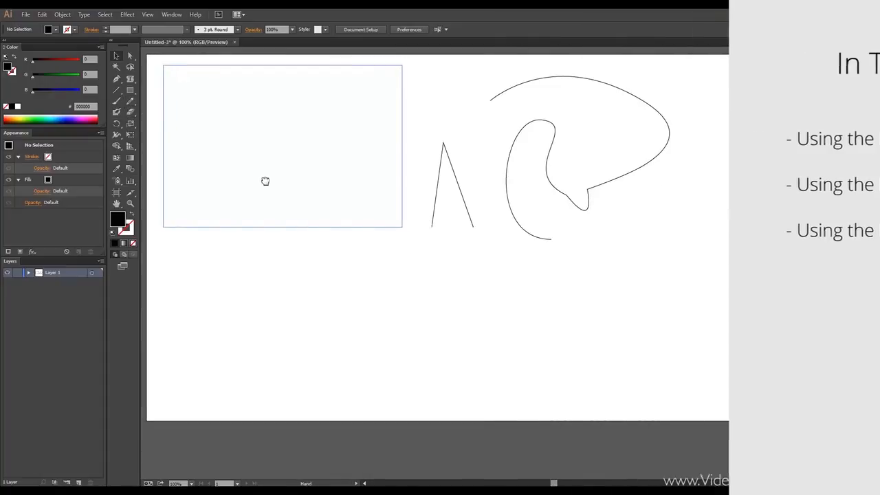
click(116, 101)
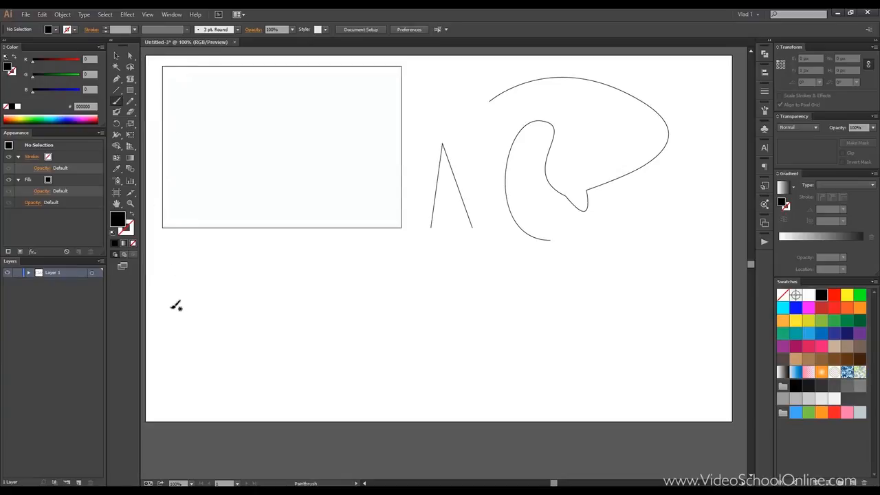
mouse_move(171, 306)
mouse_down()
mouse_move(206, 271)
mouse_move(221, 267)
mouse_move(284, 352)
mouse_move(312, 351)
mouse_move(354, 302)
mouse_move(398, 282)
mouse_move(468, 317)
mouse_move(550, 332)
mouse_move(625, 290)
mouse_move(699, 286)
mouse_up()
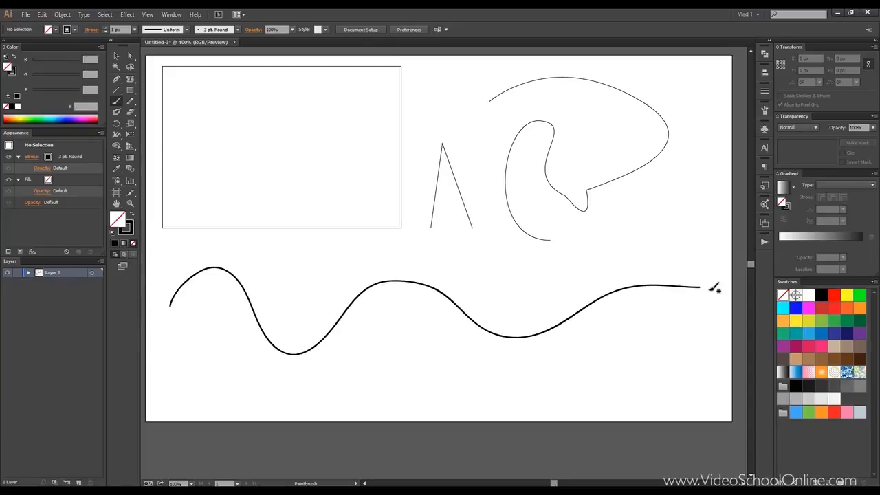
mouse_move(341, 405)
mouse_down()
mouse_move(377, 346)
mouse_move(499, 321)
mouse_up()
mouse_move(505, 360)
mouse_down()
mouse_move(547, 392)
mouse_move(596, 265)
mouse_move(652, 261)
mouse_move(642, 344)
mouse_move(660, 381)
mouse_move(692, 333)
mouse_up()
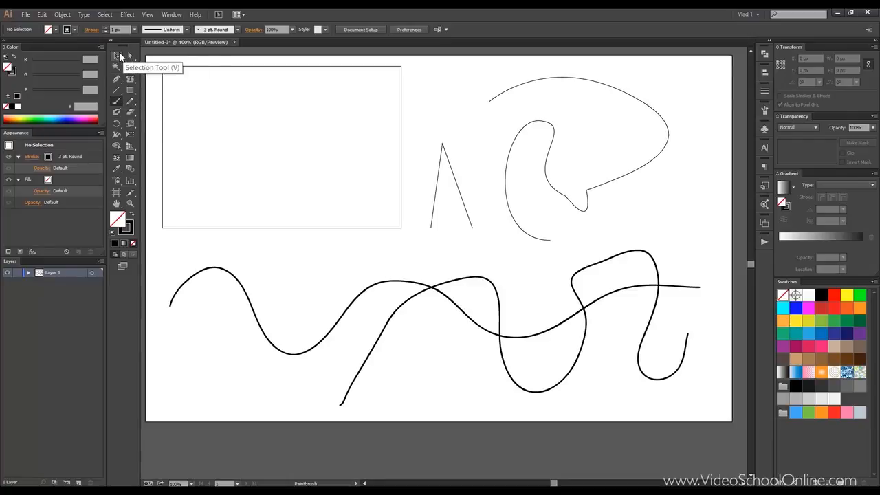
Set the Paintbrush tool's fidelity to 7.5 pixels and its smoothness to 60%
double_click(116, 100)
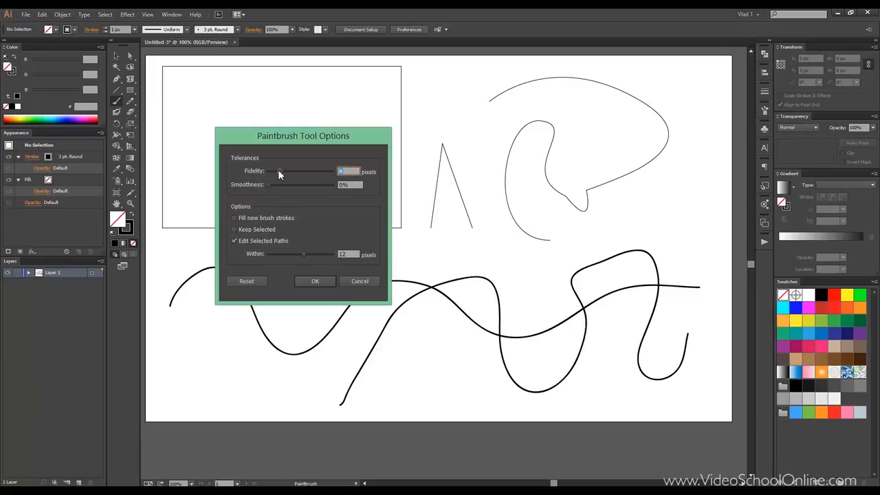
drag(281, 171, 293, 173)
drag(270, 185, 312, 185)
drag(308, 186, 307, 187)
click(314, 282)
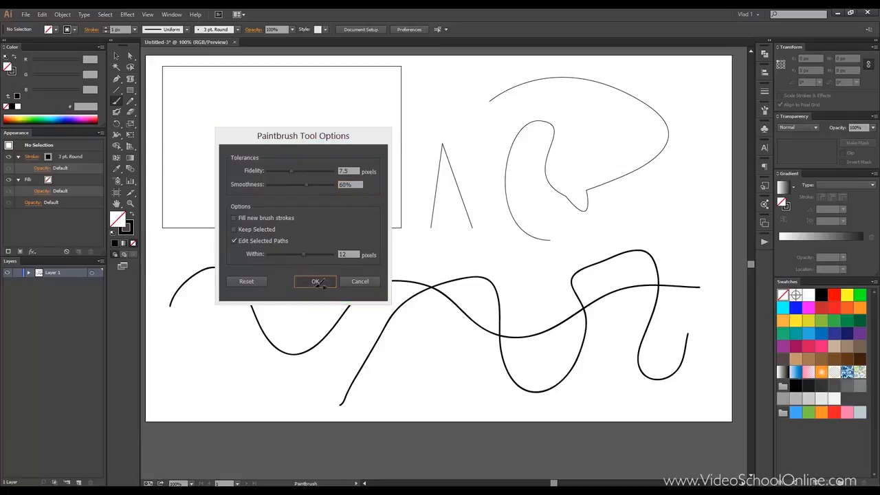
Paint several looping and jagged test strokes over the rectangle and curves in the upper half of the artboard
mouse_move(276, 273)
mouse_down()
mouse_move(319, 179)
mouse_move(402, 250)
mouse_move(309, 107)
mouse_move(296, 104)
mouse_up()
mouse_move(220, 183)
mouse_down()
mouse_move(281, 144)
mouse_move(398, 108)
mouse_move(466, 161)
mouse_move(434, 269)
mouse_move(349, 239)
mouse_move(459, 221)
mouse_move(538, 240)
mouse_move(594, 231)
mouse_up()
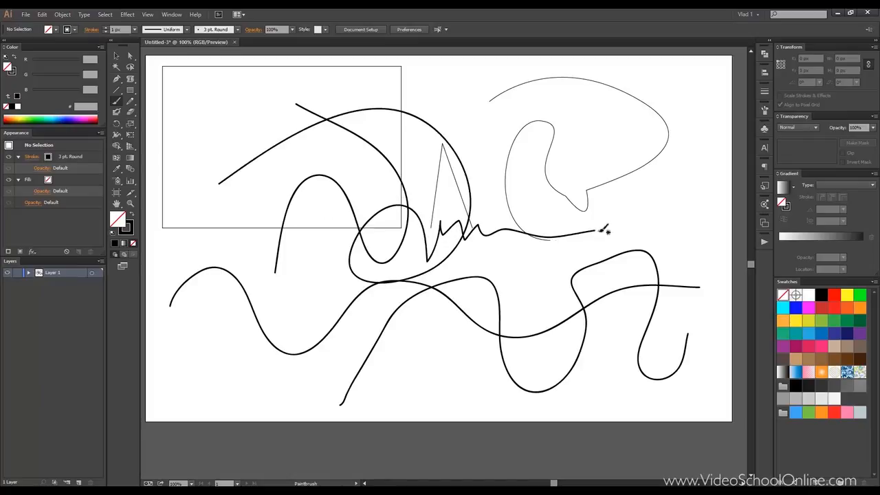
mouse_move(464, 84)
mouse_down()
mouse_move(516, 108)
mouse_move(541, 133)
mouse_move(580, 111)
mouse_move(653, 144)
mouse_move(643, 127)
mouse_move(702, 127)
mouse_up()
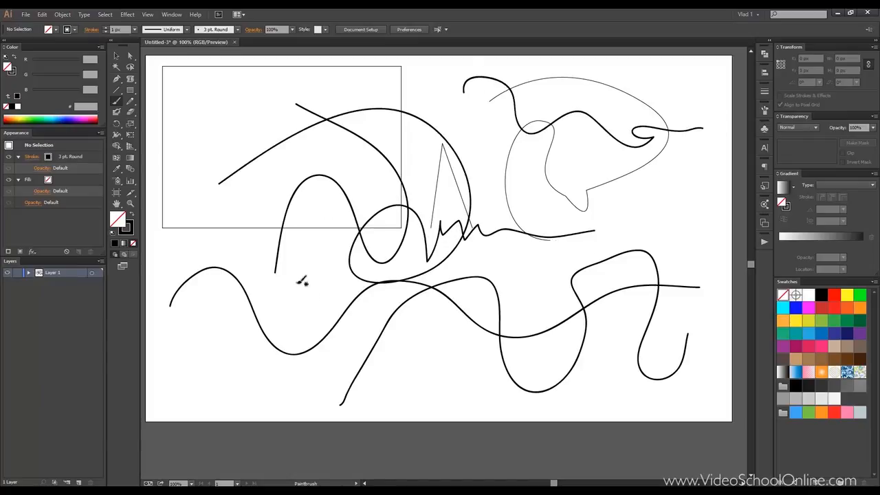
Select all the artwork on the artboard and delete it
click(117, 56)
drag(151, 55, 718, 426)
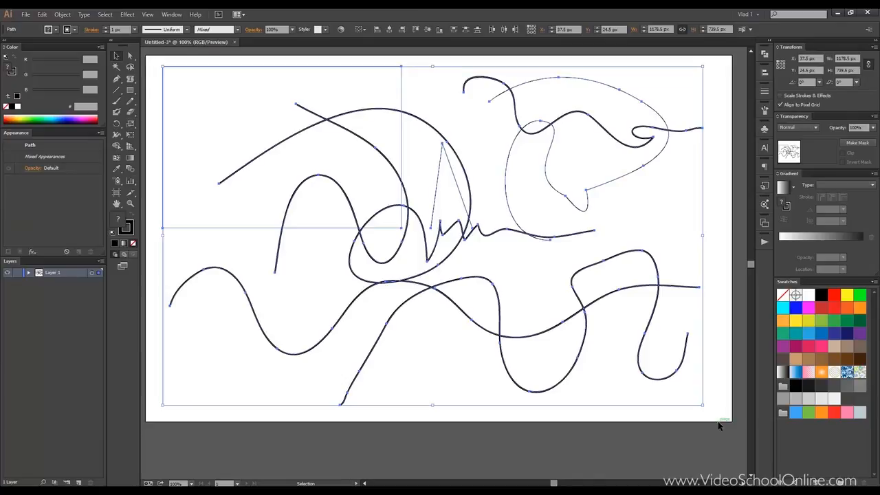
key(Delete)
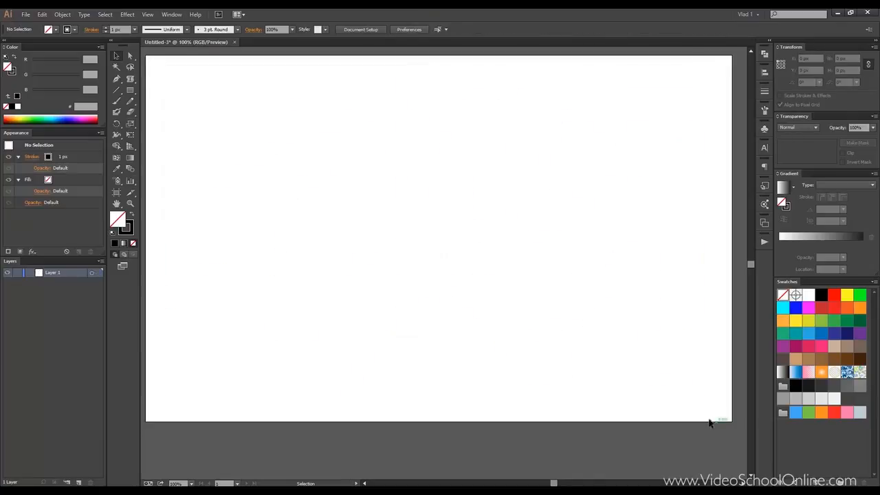
Paint one S-shaped stroke from the artboard's upper left to its middle with the Paintbrush tool
click(116, 100)
mouse_move(217, 176)
mouse_down()
mouse_move(276, 137)
mouse_move(351, 240)
mouse_up()
drag(376, 268, 523, 216)
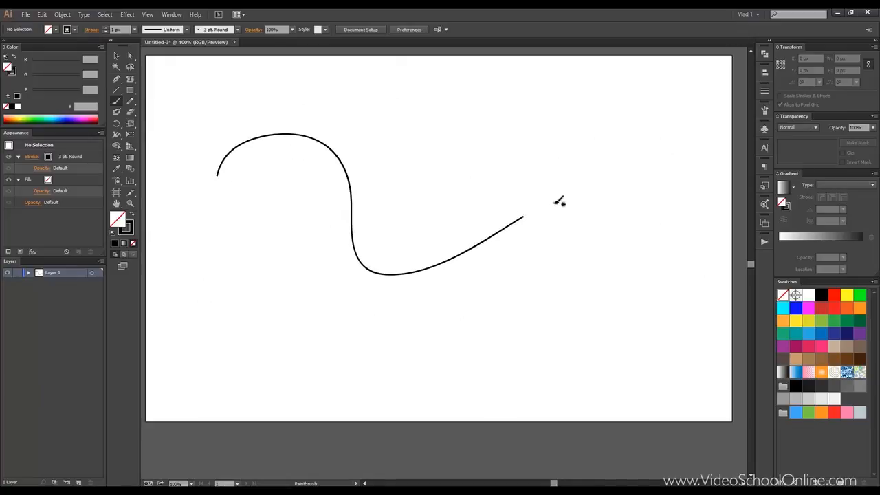
Reset the Paintbrush tool options to their defaults and apply them
double_click(119, 103)
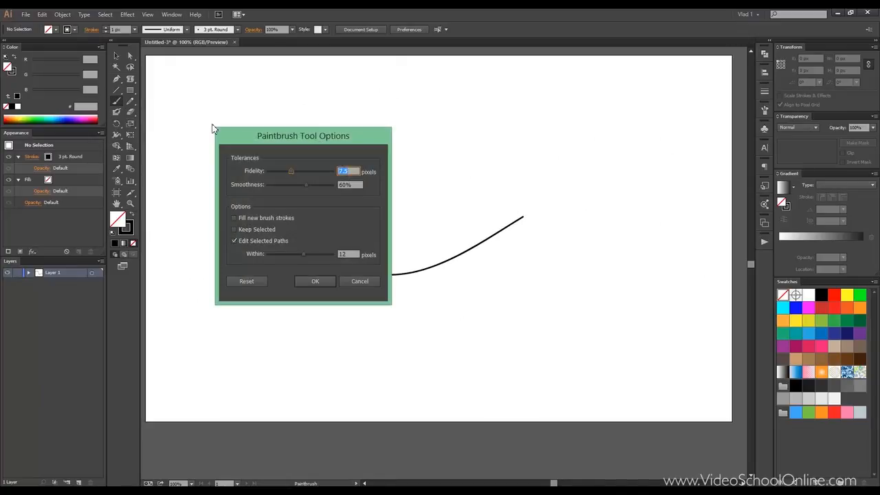
drag(285, 140, 301, 114)
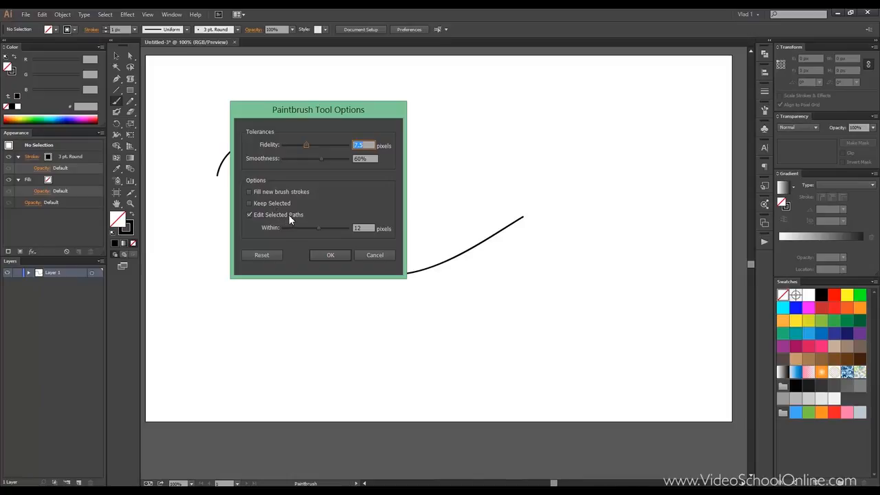
click(260, 256)
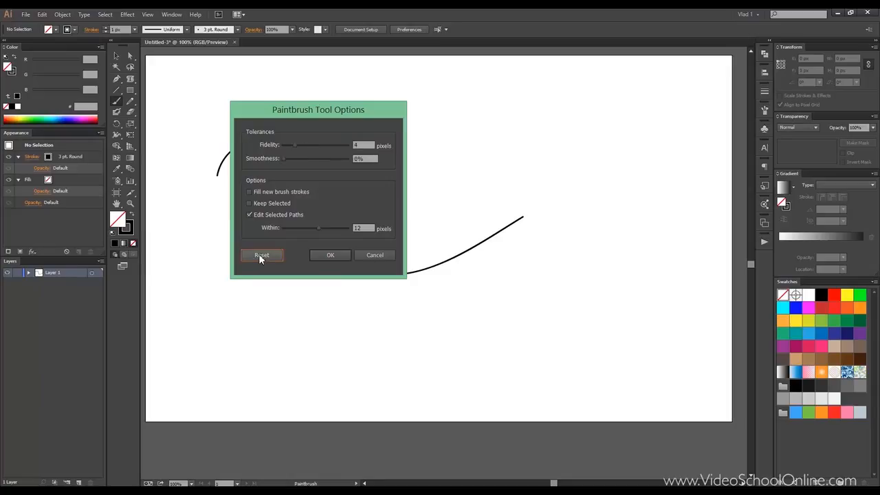
click(334, 255)
Draw a wavy line about 725 px wide above the S-shaped stroke with the Pencil tool and review that tool's options
click(129, 106)
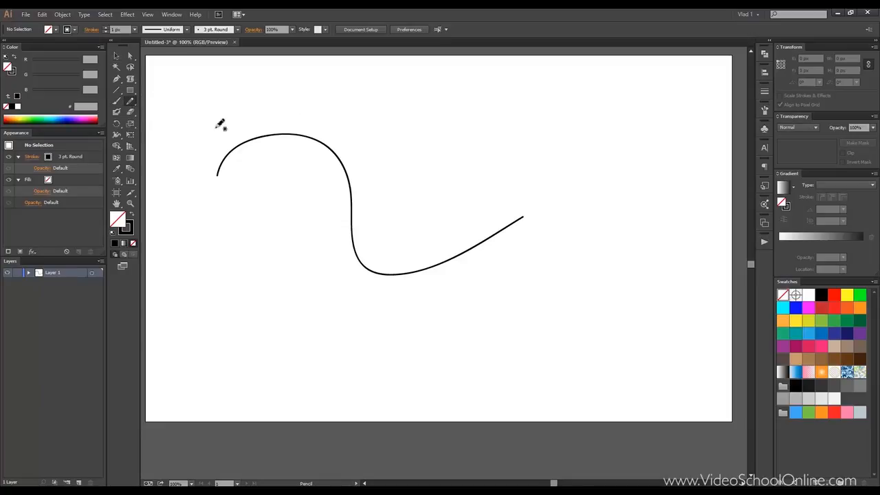
mouse_move(330, 119)
mouse_down()
mouse_move(398, 107)
mouse_move(468, 157)
mouse_move(664, 169)
mouse_up()
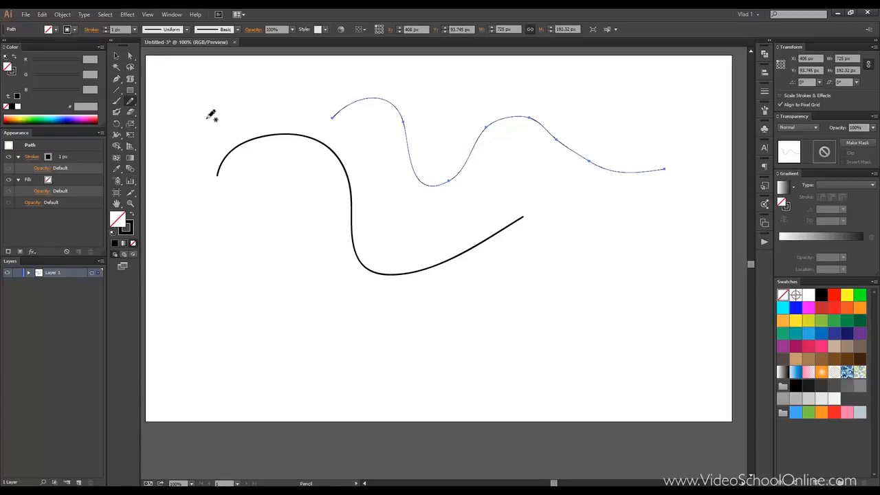
double_click(131, 102)
mouse_move(407, 177)
mouse_down()
mouse_move(393, 159)
mouse_move(303, 114)
mouse_up()
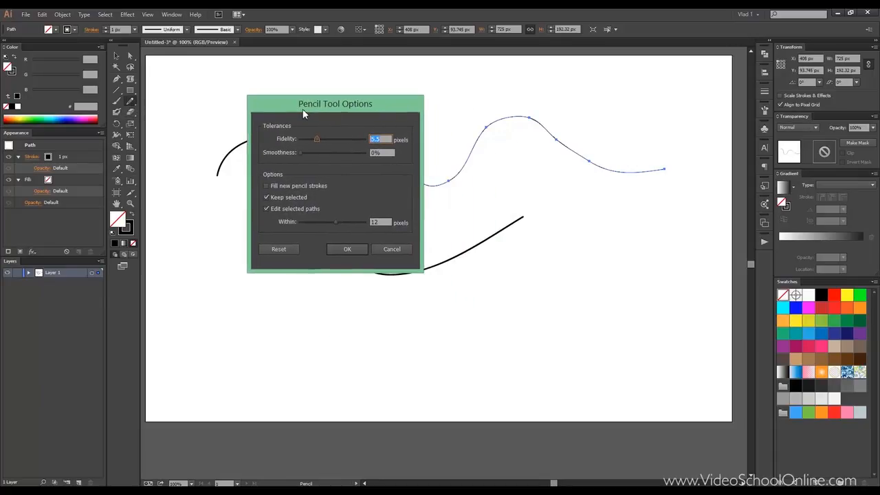
click(357, 250)
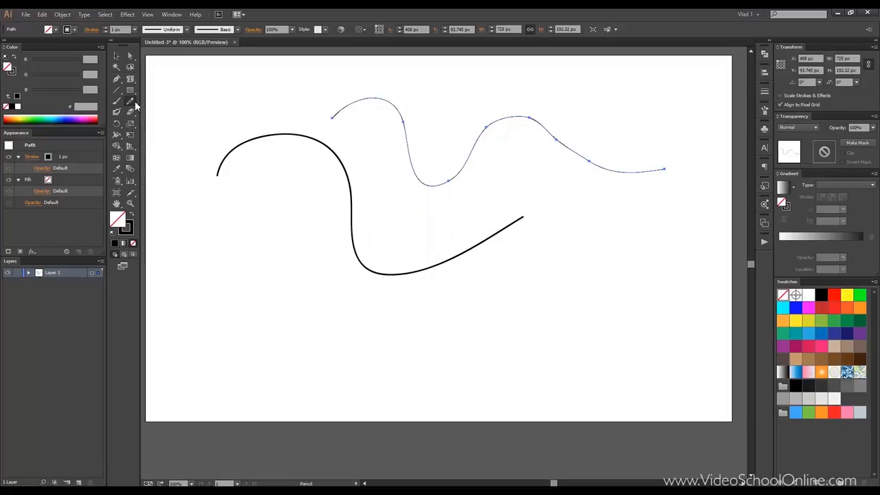
Smooth the first descending part of the wavy pencil line with the Smooth tool
drag(132, 100, 172, 117)
mouse_move(411, 112)
mouse_down()
mouse_move(402, 144)
mouse_move(413, 126)
mouse_move(405, 110)
mouse_move(387, 139)
mouse_move(403, 142)
mouse_move(422, 159)
mouse_up()
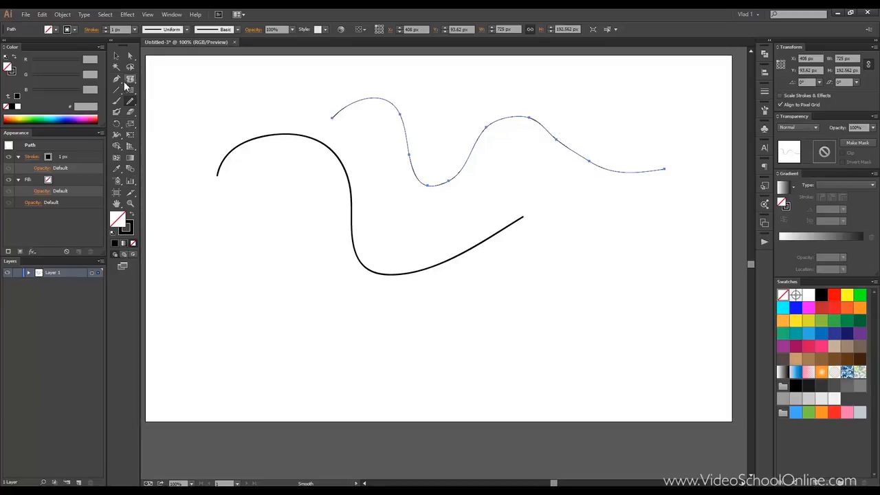
Pencil a small squiggle about 248 px wide near the artboard's upper-left corner and smooth it with the Smooth tool
mouse_move(130, 100)
mouse_down()
mouse_move(188, 99)
mouse_move(210, 110)
mouse_move(290, 110)
mouse_up()
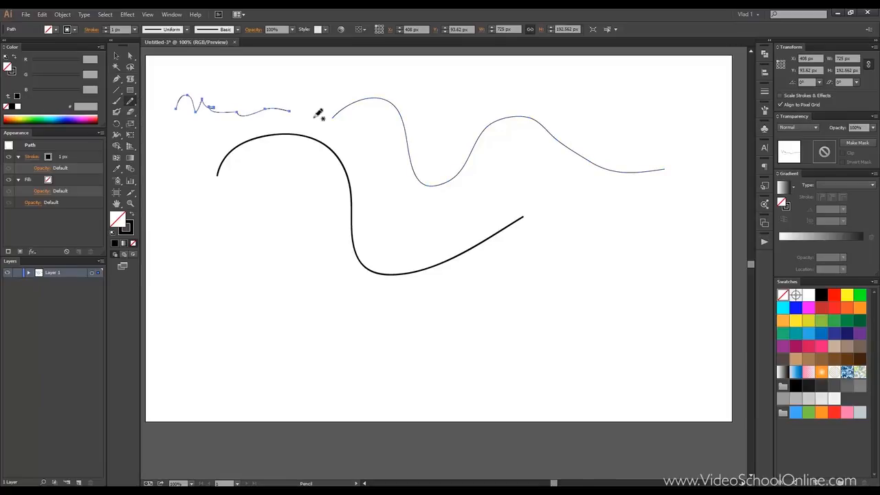
drag(130, 101, 156, 121)
click(159, 112)
Move the small squiggle to just above the wavy pencil line
key(v)
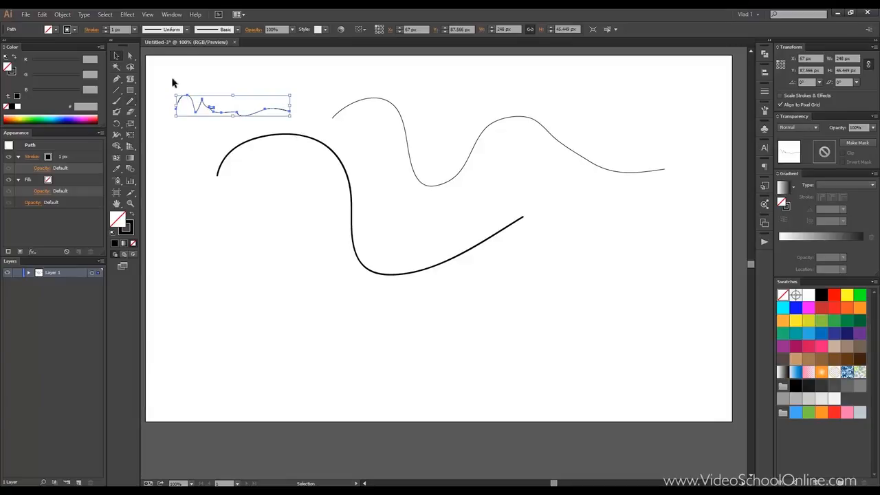
click(173, 85)
drag(198, 112, 237, 93)
click(214, 113)
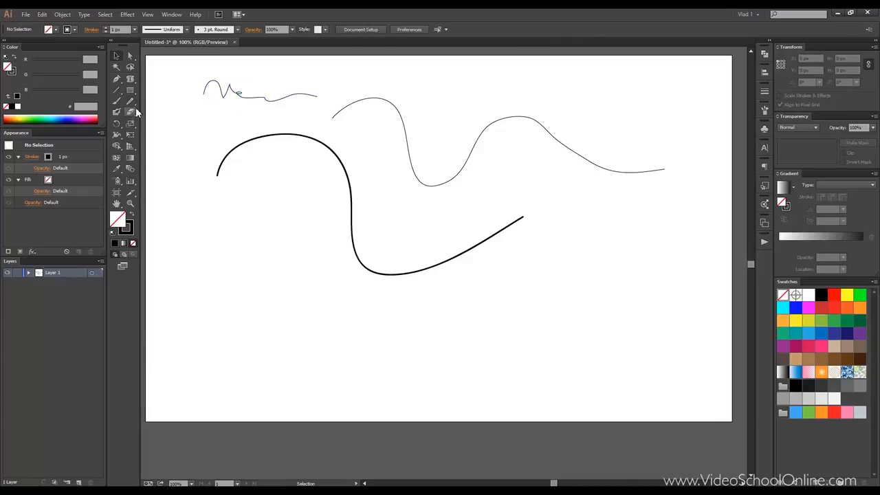
drag(231, 89, 432, 87)
Select the small squiggle and erase gaps around its middle with the Path Eraser tool
click(188, 121)
click(130, 101)
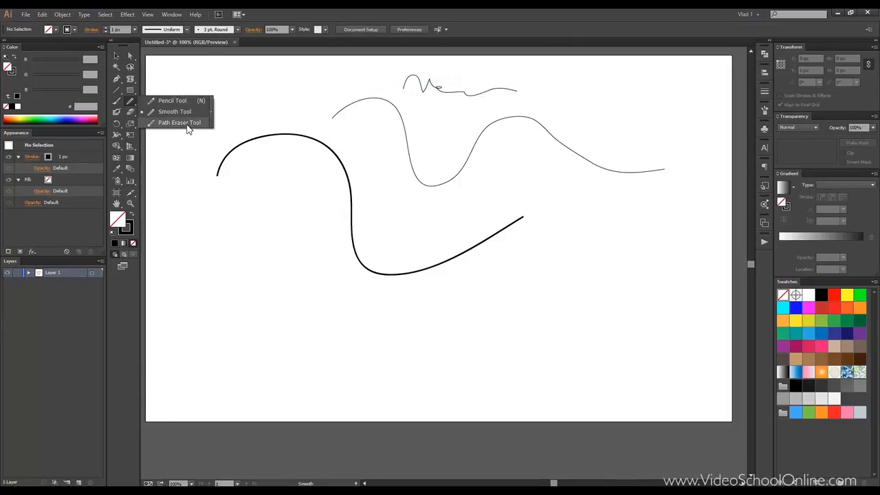
click(199, 124)
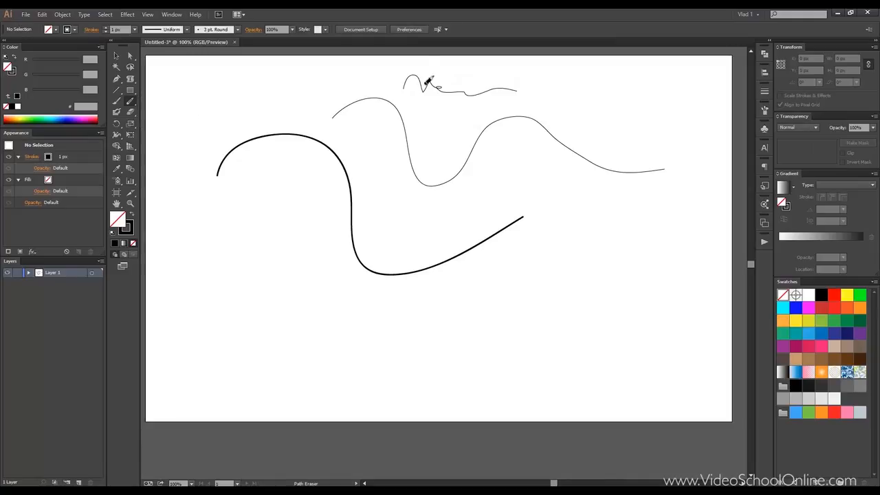
click(115, 56)
click(431, 90)
click(130, 102)
drag(130, 103, 184, 122)
mouse_move(442, 88)
mouse_down()
mouse_move(445, 104)
mouse_move(448, 94)
mouse_up()
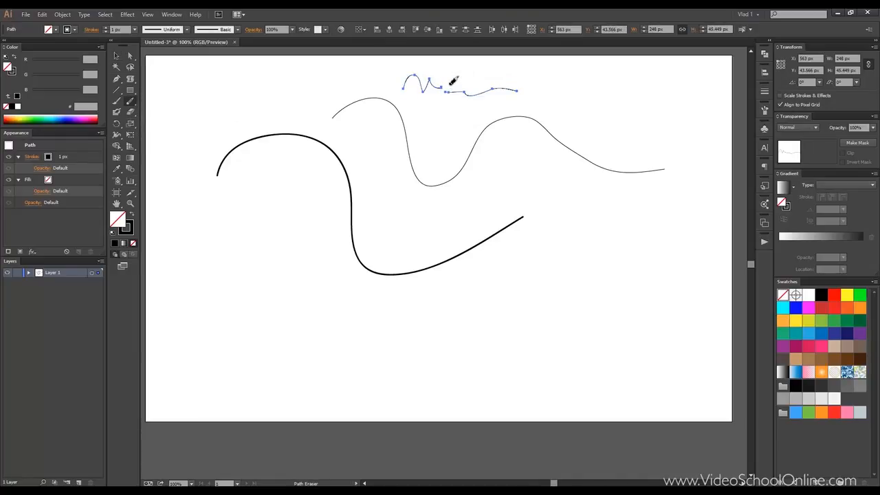
mouse_move(463, 97)
mouse_down()
mouse_move(459, 107)
mouse_move(466, 97)
mouse_up()
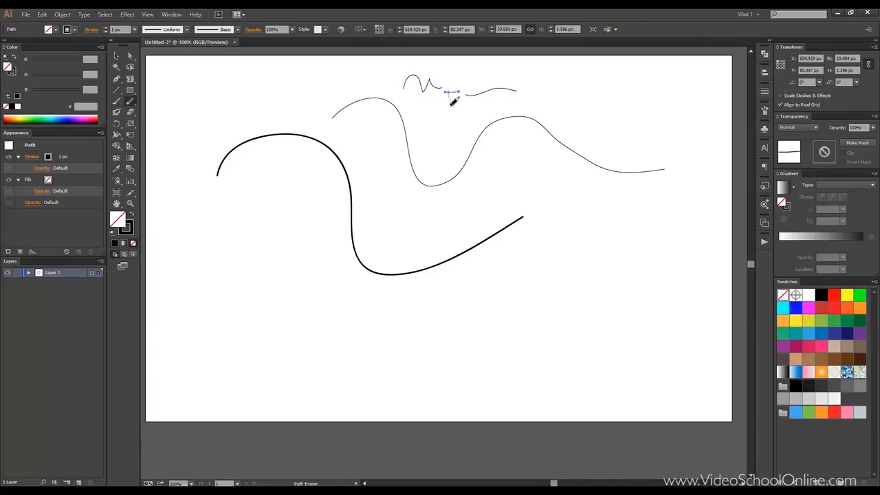
Select the long wavy pencil line and cut it with the Path Eraser on its first descent and near its right end
key(v)
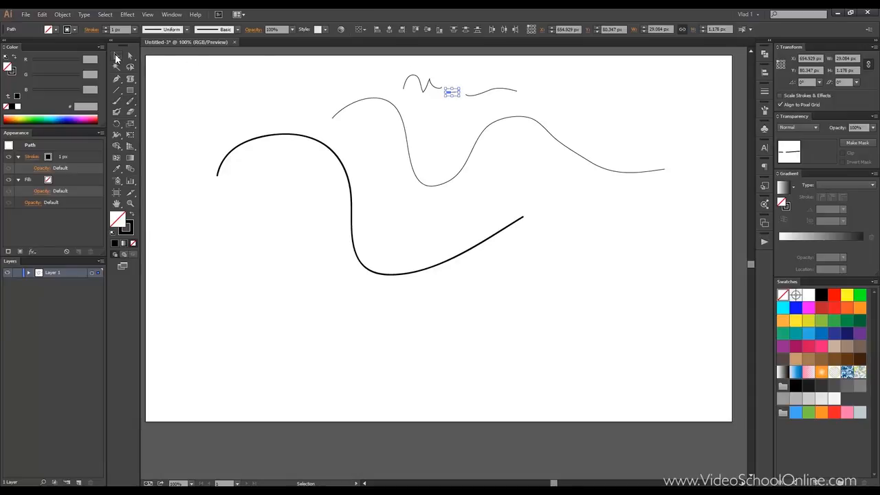
click(405, 118)
scroll(423, 141, up, 2)
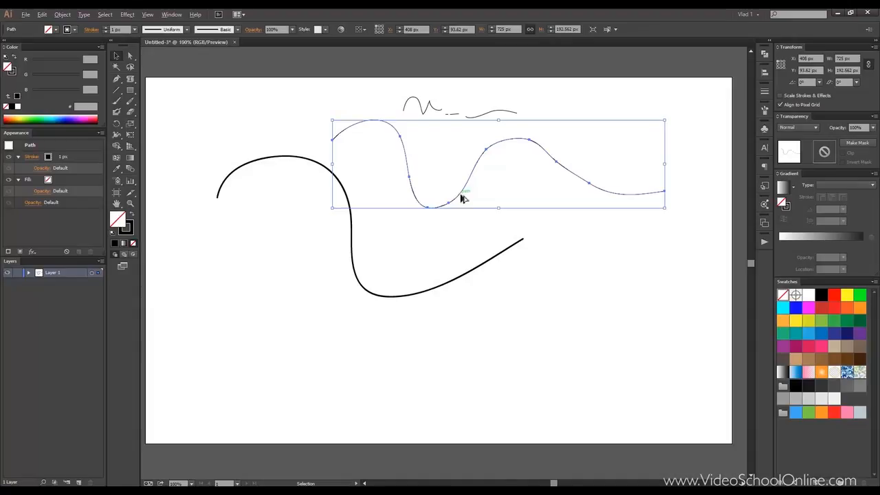
scroll(463, 197, up, 2)
scroll(450, 183, up, 1)
drag(433, 163, 415, 178)
scroll(412, 179, down, 2)
scroll(430, 167, up, 1)
scroll(432, 167, down, 1)
scroll(424, 162, up, 1)
mouse_move(424, 161)
mouse_down()
mouse_move(392, 142)
mouse_move(408, 139)
mouse_move(413, 168)
mouse_up()
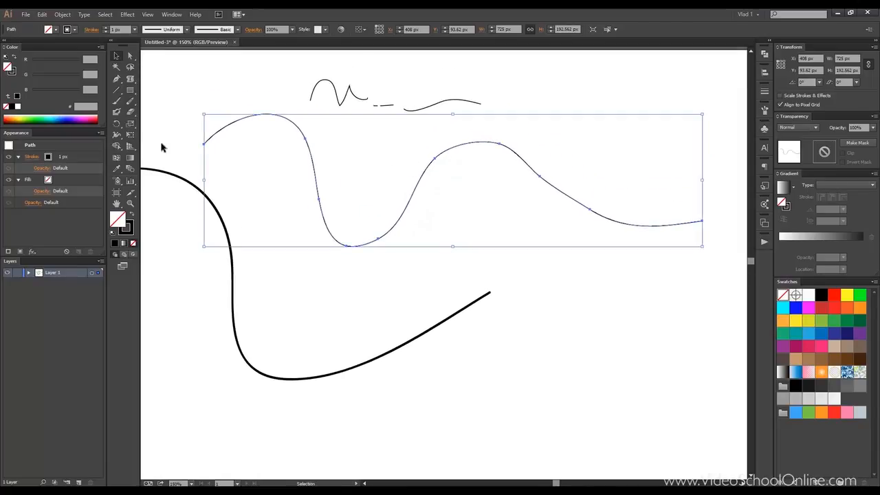
click(135, 104)
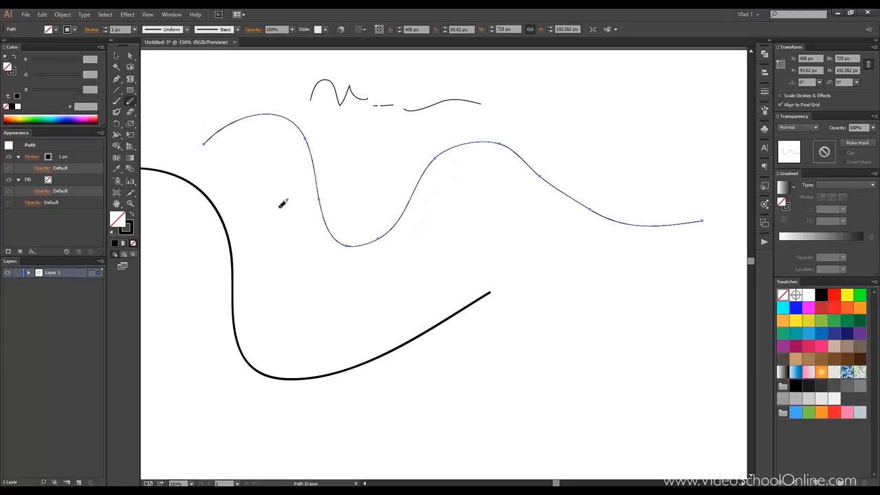
mouse_move(327, 187)
mouse_down()
mouse_move(308, 220)
mouse_move(324, 202)
mouse_move(299, 205)
mouse_move(331, 200)
mouse_move(292, 204)
mouse_move(341, 193)
mouse_up()
mouse_move(423, 149)
mouse_down()
mouse_move(440, 158)
mouse_move(432, 145)
mouse_move(464, 178)
mouse_move(438, 169)
mouse_up()
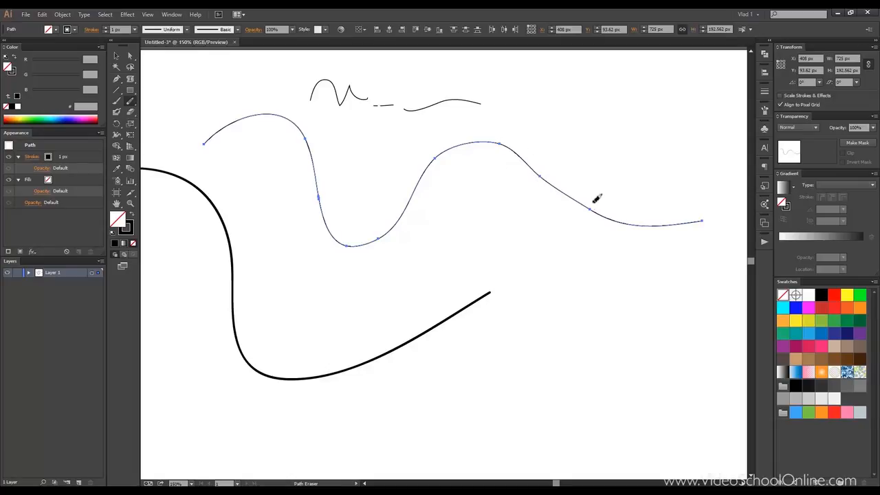
mouse_move(585, 220)
mouse_down()
mouse_move(581, 240)
mouse_move(596, 197)
mouse_up()
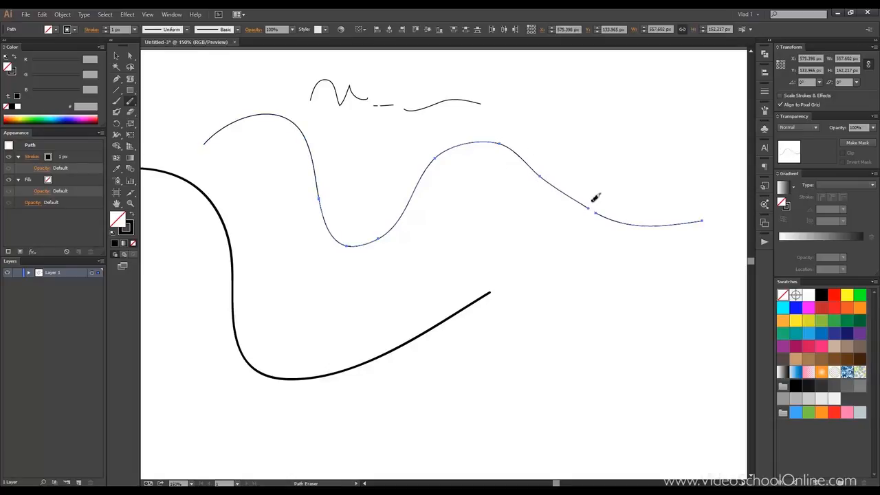
Separate the cut wavy line by moving its middle piece down and its right end piece up and to the left
click(115, 60)
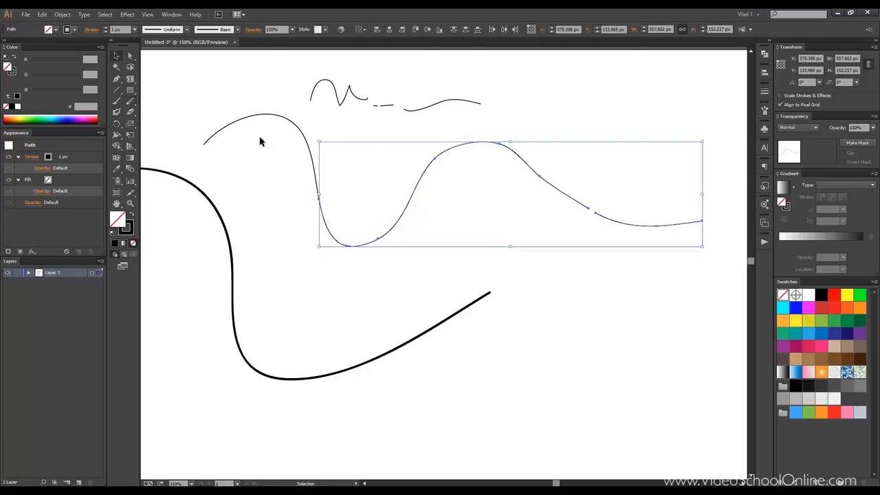
drag(430, 167, 450, 211)
click(596, 249)
mouse_move(604, 266)
mouse_down()
mouse_move(603, 219)
mouse_move(619, 226)
mouse_move(520, 189)
mouse_move(483, 163)
mouse_up()
click(530, 126)
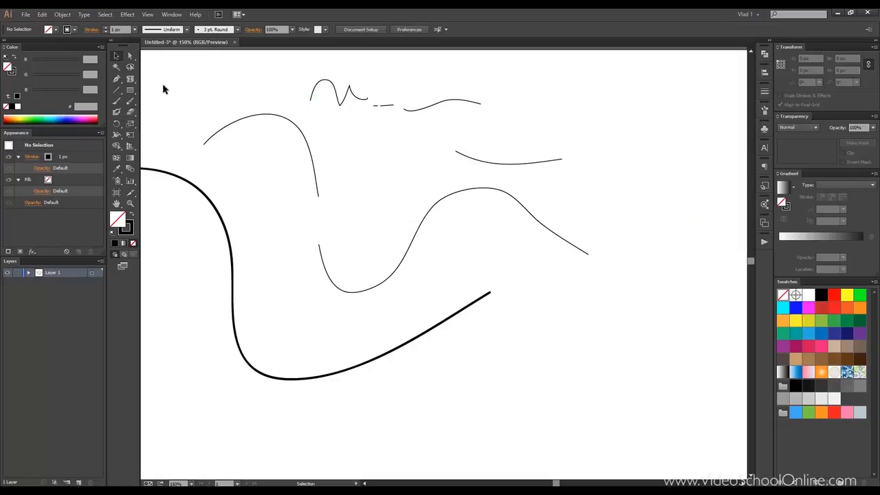
Paint a long thick looping stroke across the existing lines with the Blob Brush tool
click(117, 114)
mouse_move(273, 270)
mouse_down()
mouse_move(295, 219)
mouse_move(317, 203)
mouse_move(365, 215)
mouse_move(411, 155)
mouse_move(472, 110)
mouse_move(591, 131)
mouse_move(649, 197)
mouse_move(650, 256)
mouse_move(560, 277)
mouse_move(467, 236)
mouse_move(436, 331)
mouse_move(593, 420)
mouse_up()
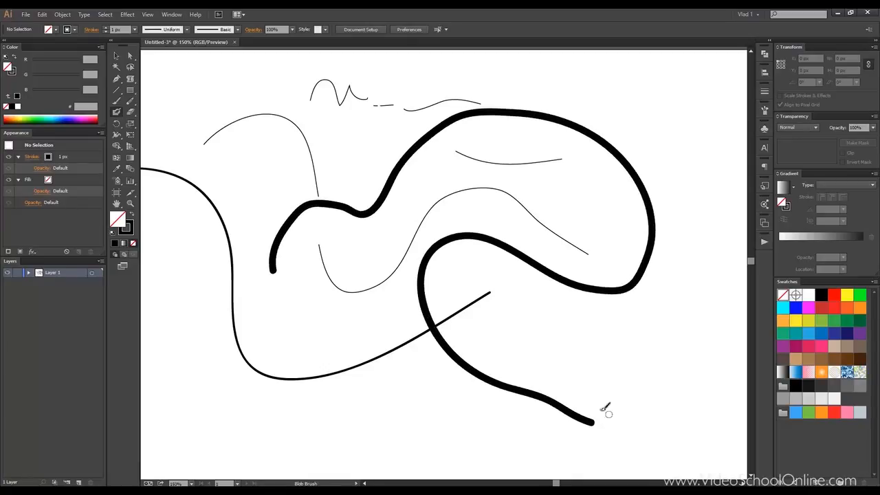
In the Blob Brush options, reshape the brush tip to a 65° angle and 47% roundness
double_click(118, 115)
mouse_move(407, 136)
mouse_down()
mouse_move(563, 114)
mouse_move(455, 87)
mouse_move(217, 77)
mouse_move(287, 86)
mouse_move(273, 81)
mouse_up()
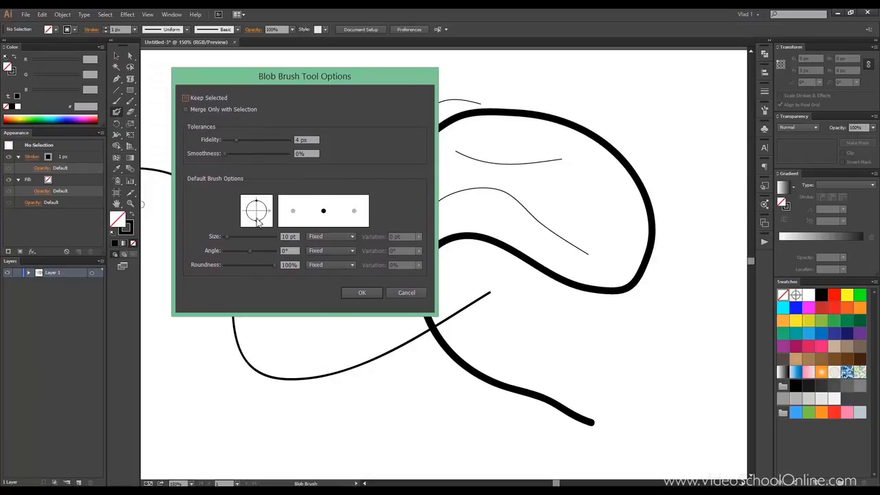
drag(258, 203, 266, 206)
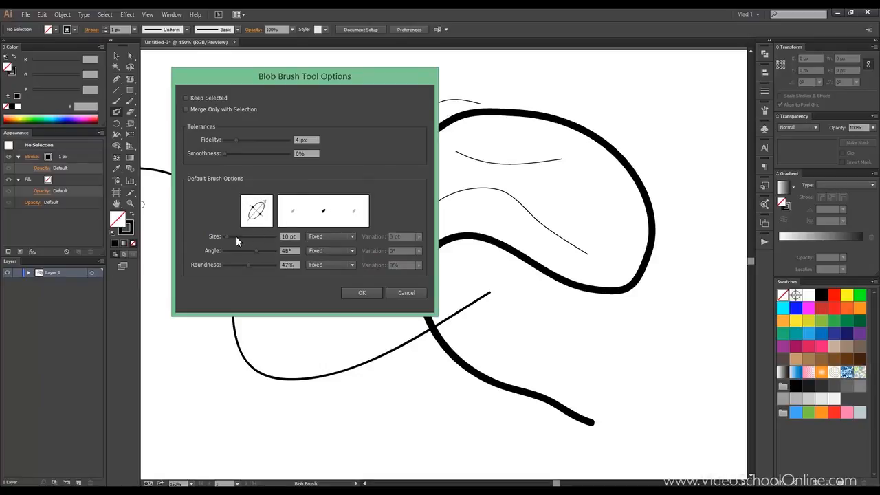
drag(255, 249, 259, 249)
Set the Blob Brush size to Random, raise its size variation and accept the options
click(337, 238)
click(347, 256)
click(345, 239)
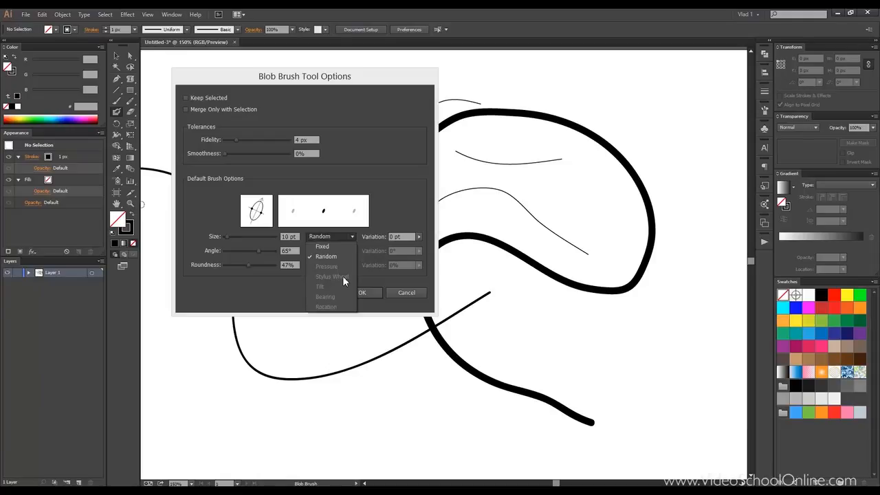
click(389, 215)
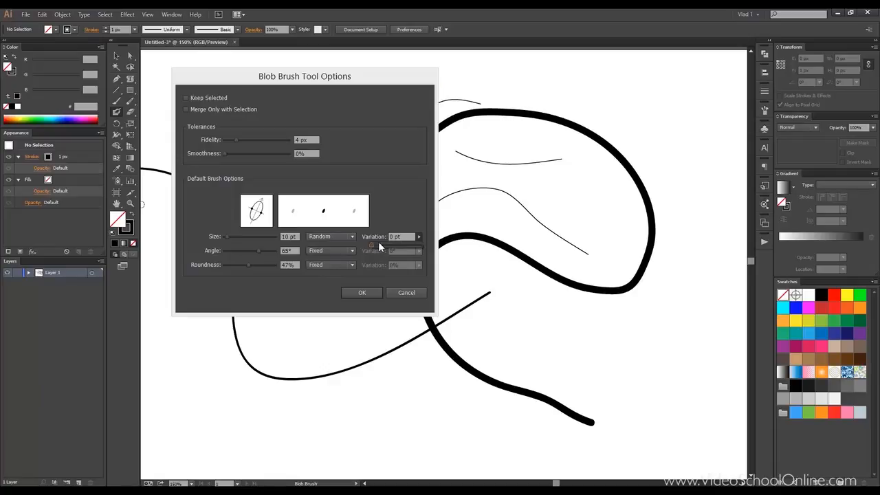
click(365, 292)
Paint an arched stroke and short dashes over the wavy lines, and scatter dots above the thick stroke's far end with the Blob Brush
mouse_move(303, 287)
mouse_down()
mouse_move(312, 221)
mouse_move(351, 180)
mouse_move(350, 253)
mouse_move(358, 261)
mouse_move(436, 192)
mouse_move(474, 185)
mouse_move(546, 195)
mouse_move(590, 213)
mouse_move(585, 181)
mouse_move(608, 185)
mouse_up()
click(651, 121)
click(607, 81)
click(569, 78)
click(585, 72)
click(654, 68)
click(672, 86)
click(674, 129)
click(679, 159)
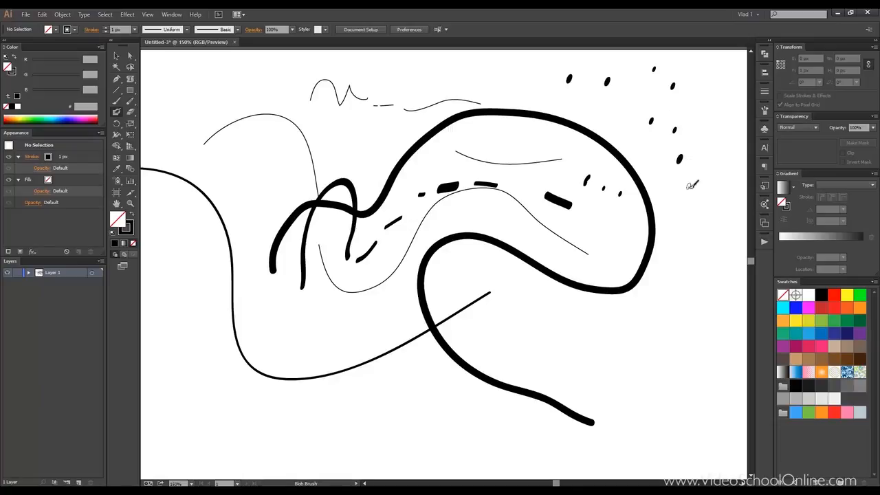
click(690, 201)
click(719, 149)
click(705, 99)
click(575, 112)
click(639, 96)
click(637, 127)
click(633, 150)
click(680, 149)
click(712, 127)
click(670, 105)
click(693, 64)
click(715, 78)
click(679, 148)
click(665, 129)
click(662, 175)
Select the thin arched pencil line, look through the variable width profiles without applying one, and deselect it
mouse_move(670, 205)
mouse_down()
mouse_move(589, 194)
mouse_move(534, 172)
mouse_move(593, 179)
mouse_move(567, 179)
mouse_up()
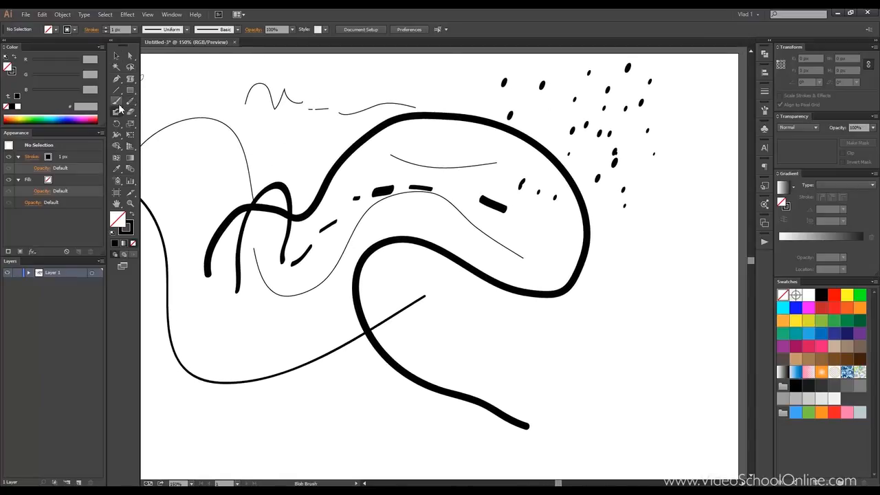
key(v)
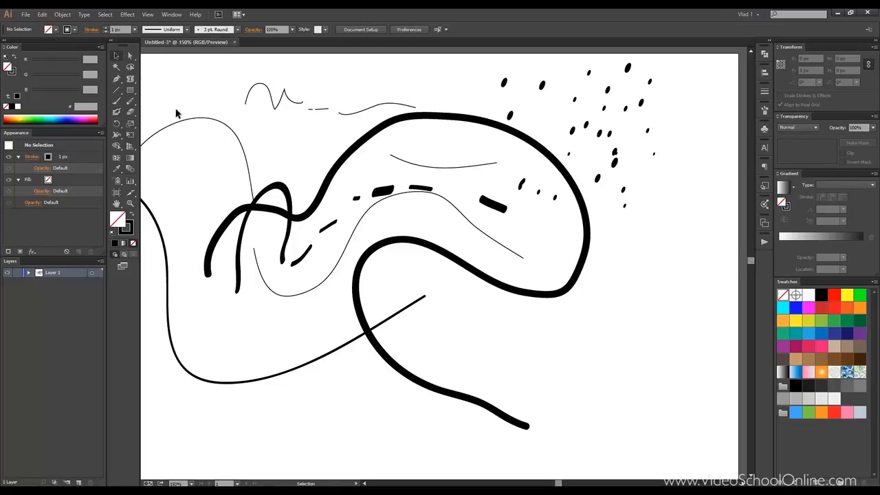
click(191, 123)
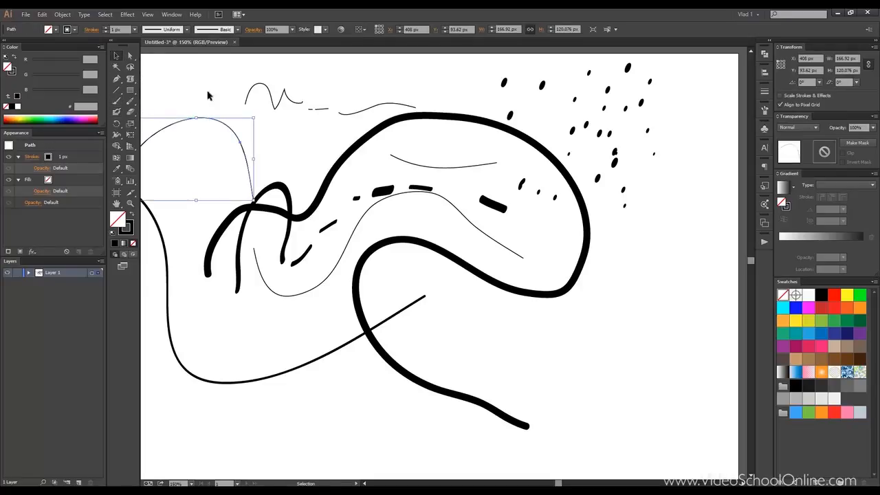
mouse_move(189, 99)
mouse_down()
mouse_move(234, 96)
mouse_move(241, 107)
mouse_up()
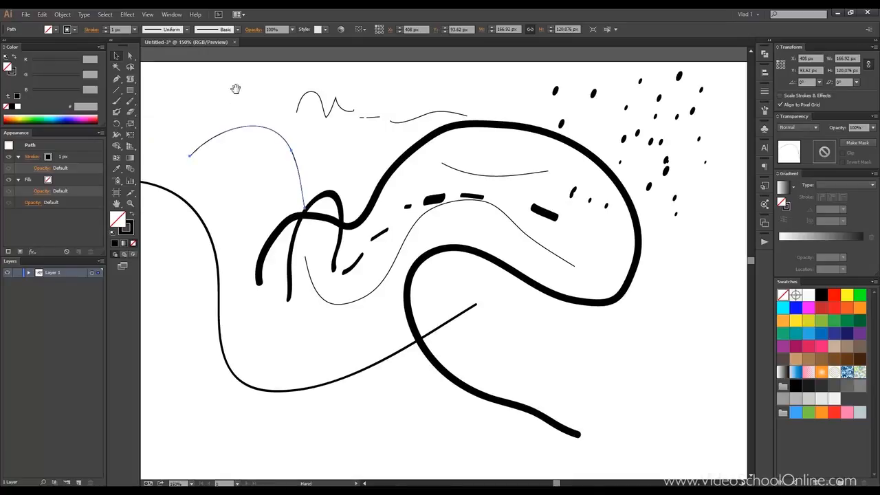
click(227, 31)
click(187, 30)
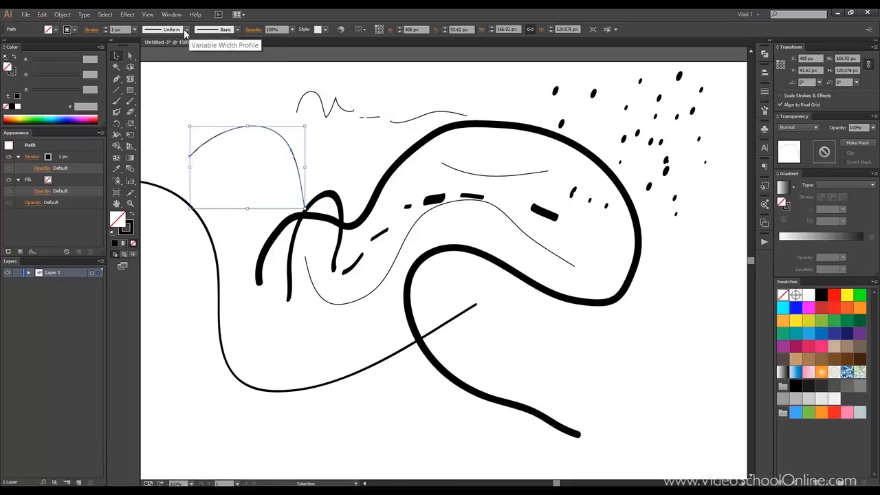
click(187, 30)
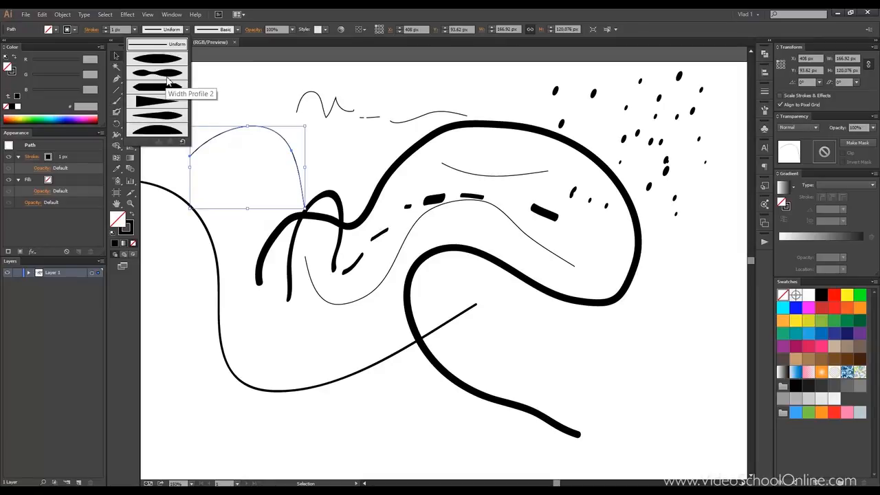
click(217, 64)
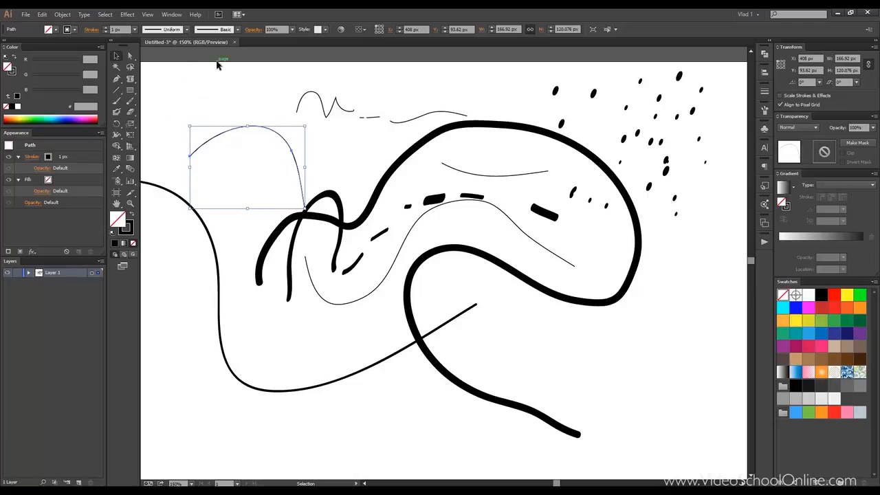
click(235, 86)
key(space)
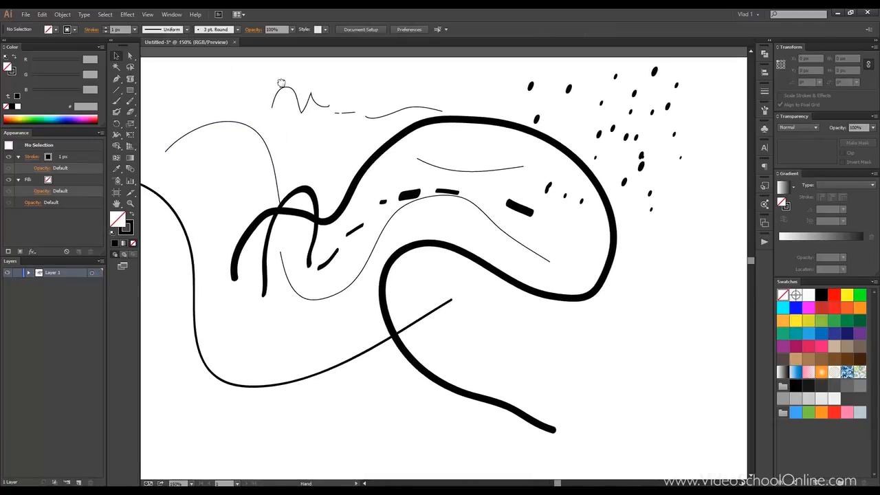
scroll(295, 80, down, 2)
scroll(267, 80, up, 2)
key(space)
scroll(255, 88, down, 1)
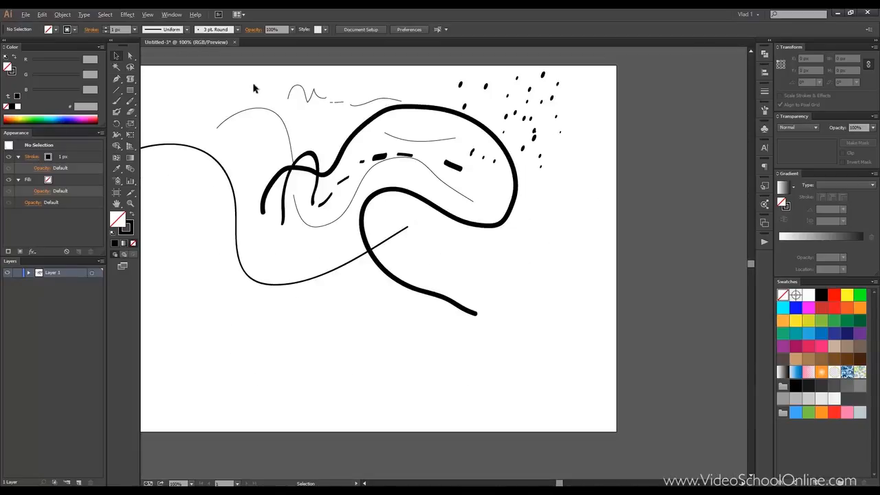